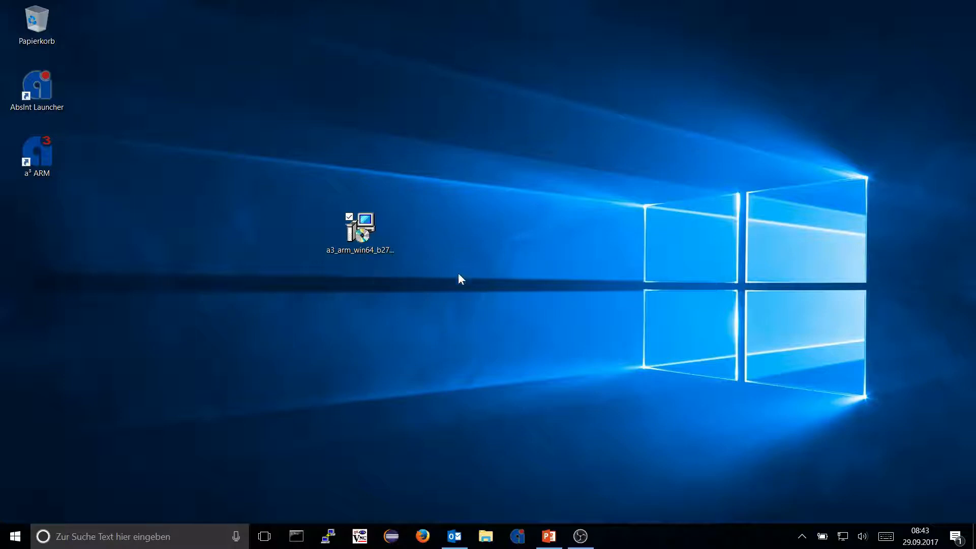
Launch the a³ for ARM installer, accept the license agreement and advance to Select Components.
{"action": "double_click", "coordinate": [366, 233]}
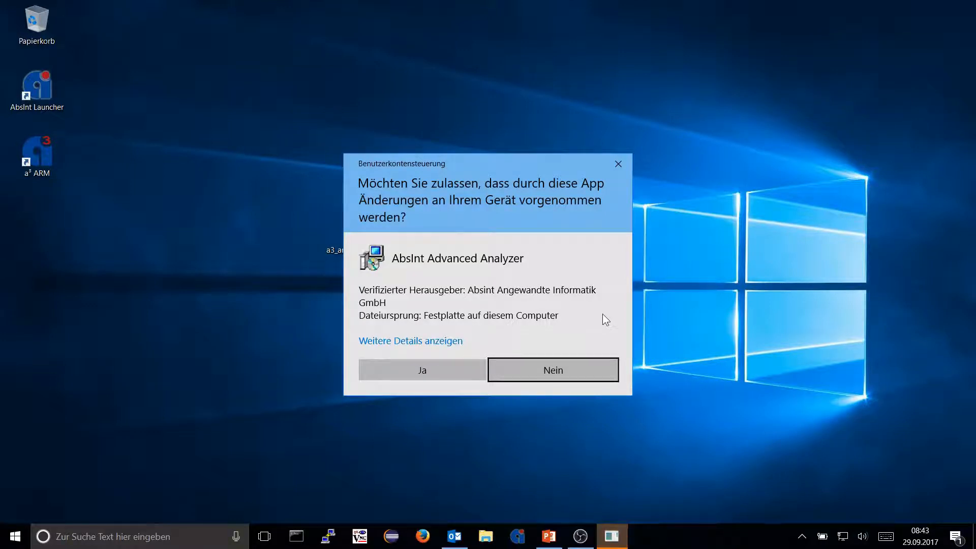
{"action": "left_click", "coordinate": [443, 373]}
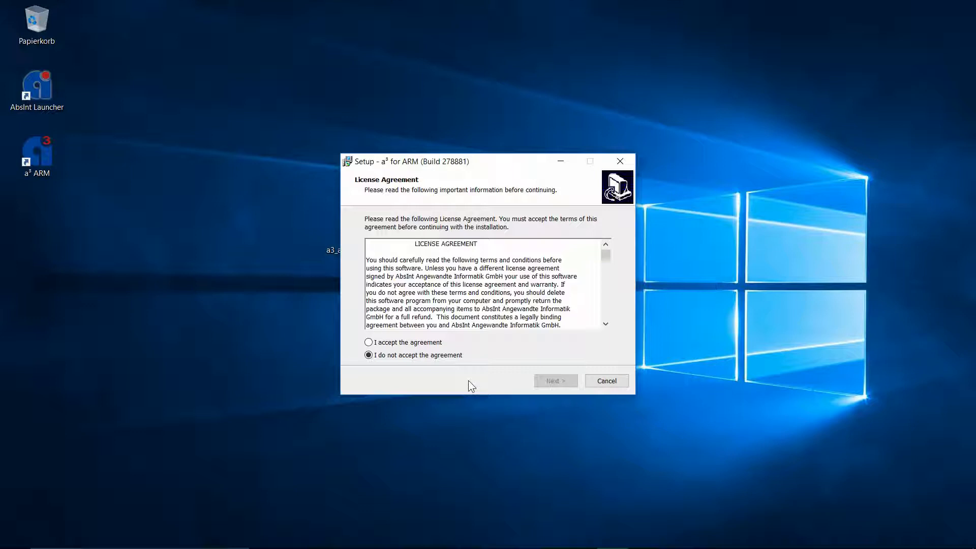
{"action": "left_click", "coordinate": [431, 343]}
{"action": "left_click", "coordinate": [556, 381]}
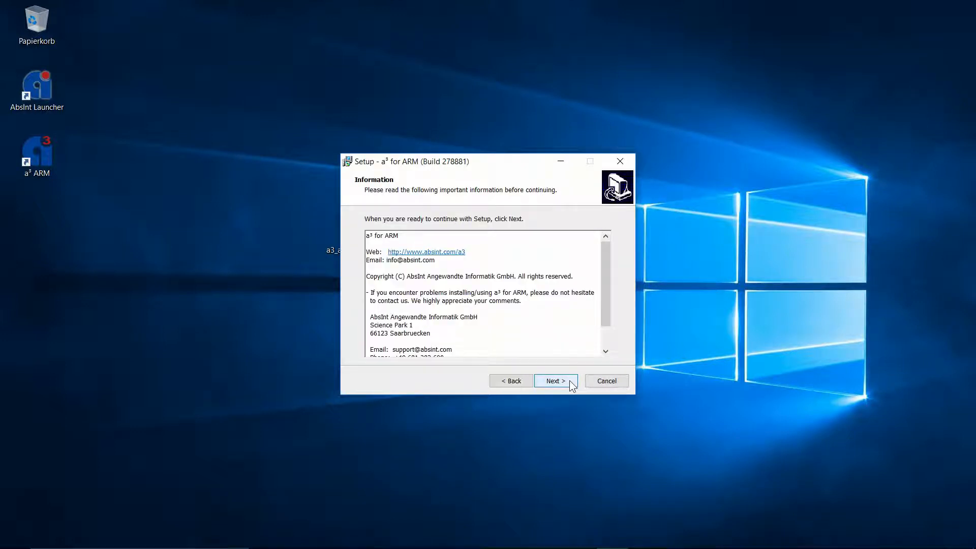
{"action": "left_click", "coordinate": [556, 381]}
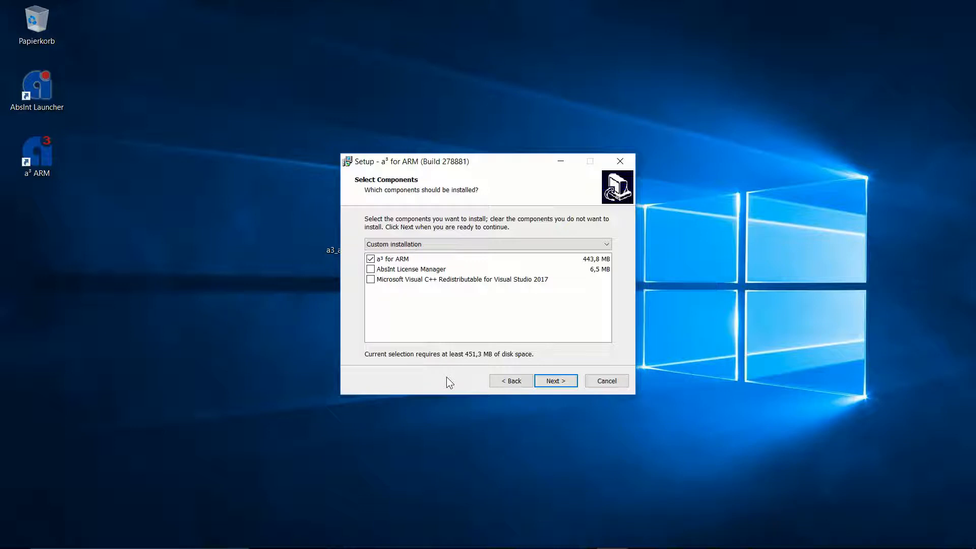
Add AbsInt License Manager to the components and advance to Select Additional Tasks.
{"action": "left_click", "coordinate": [370, 270]}
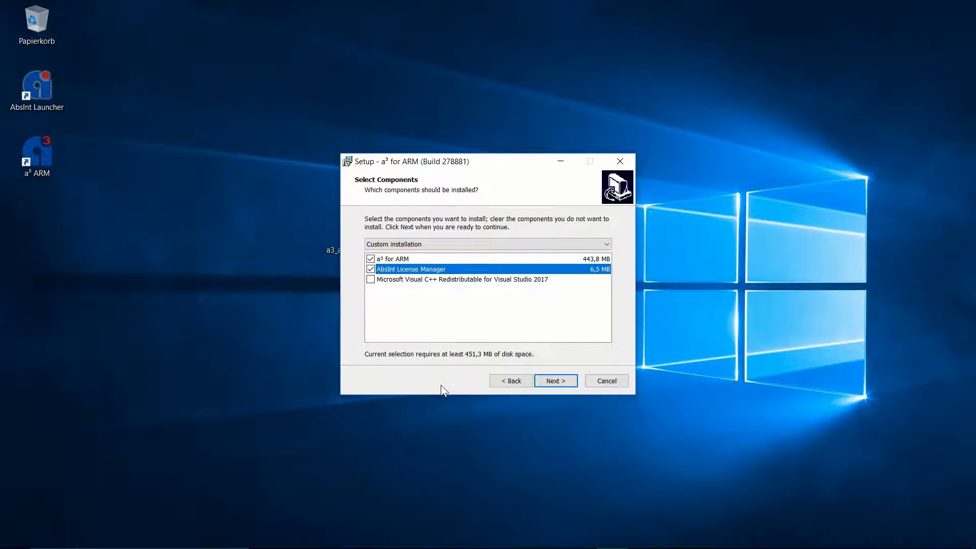
{"action": "key", "text": "Down"}
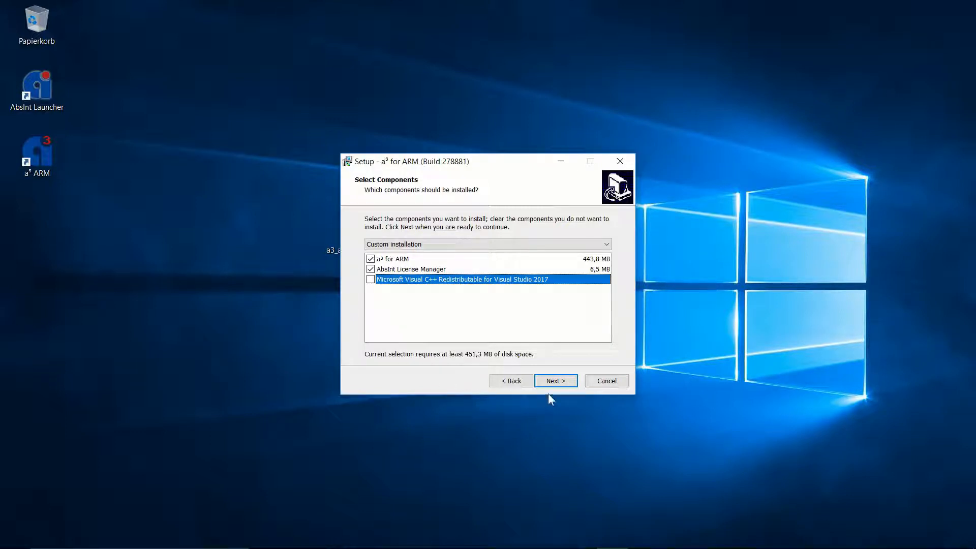
{"action": "left_click", "coordinate": [561, 380]}
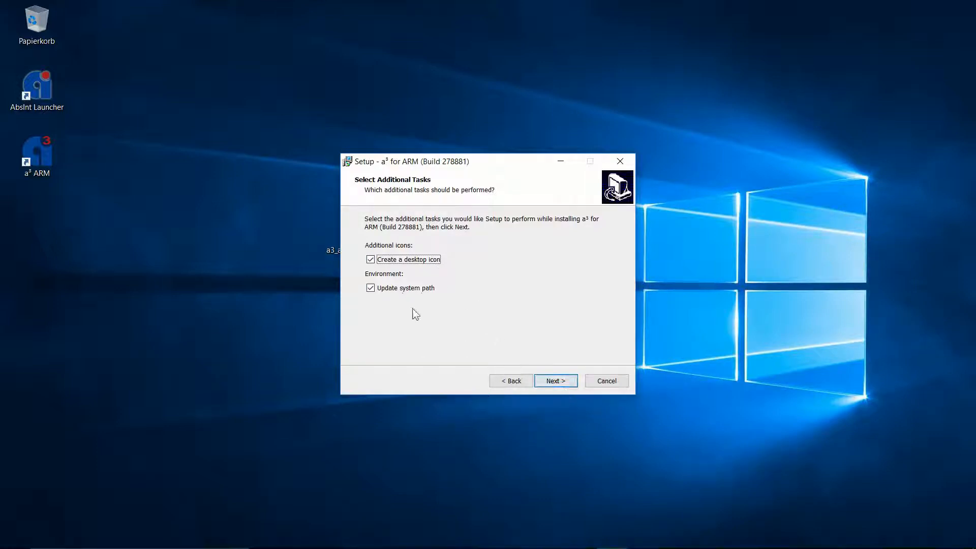
Install a³ for ARM, letting setup close the running License Manager automatically.
{"action": "left_click", "coordinate": [570, 387]}
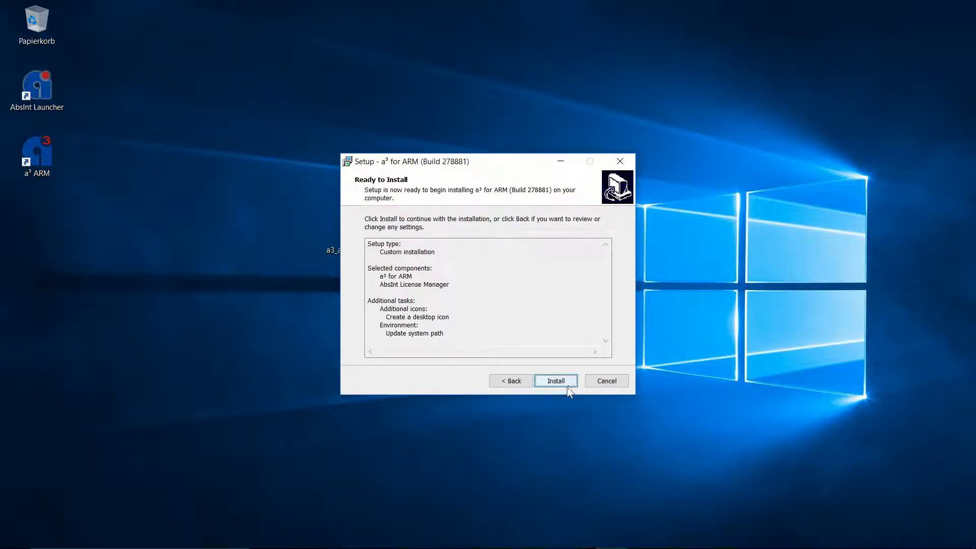
{"action": "left_click", "coordinate": [556, 381]}
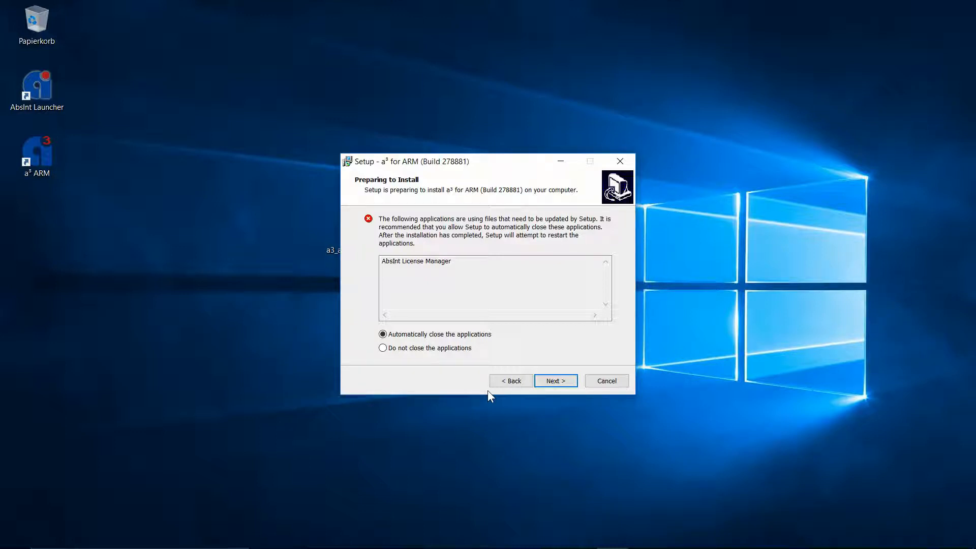
{"action": "left_click", "coordinate": [564, 385]}
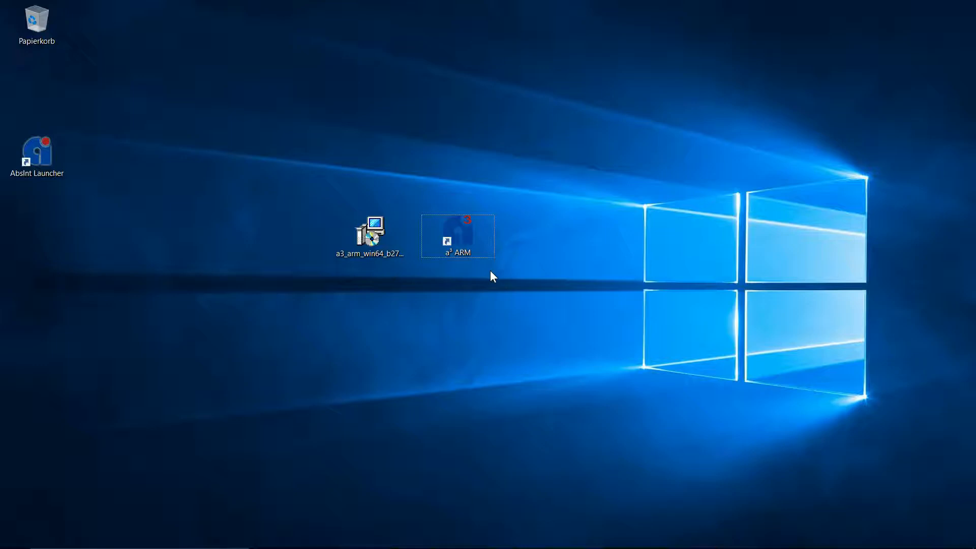
Start a³ for ARM from its new a³ ARM desktop shortcut.
{"action": "left_click", "coordinate": [468, 231]}
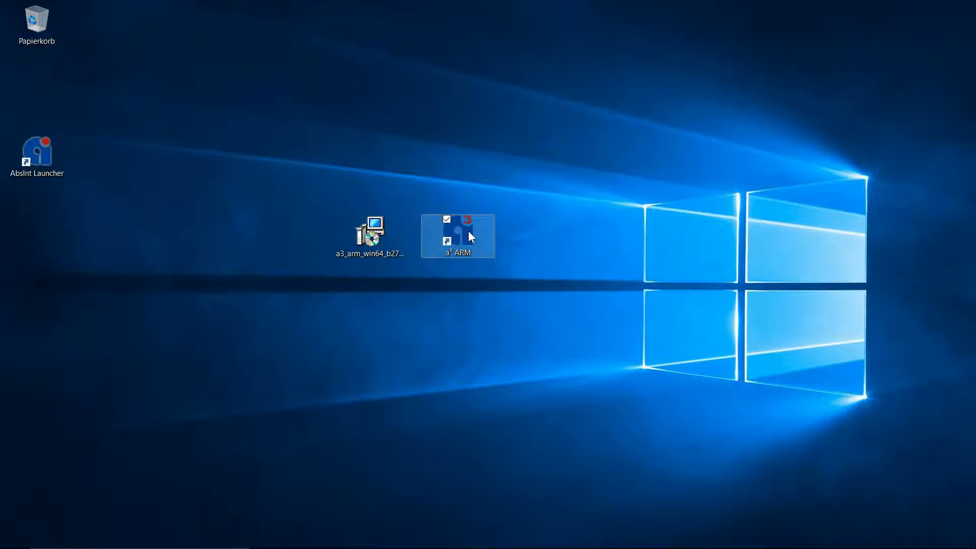
{"action": "double_click", "coordinate": [468, 231]}
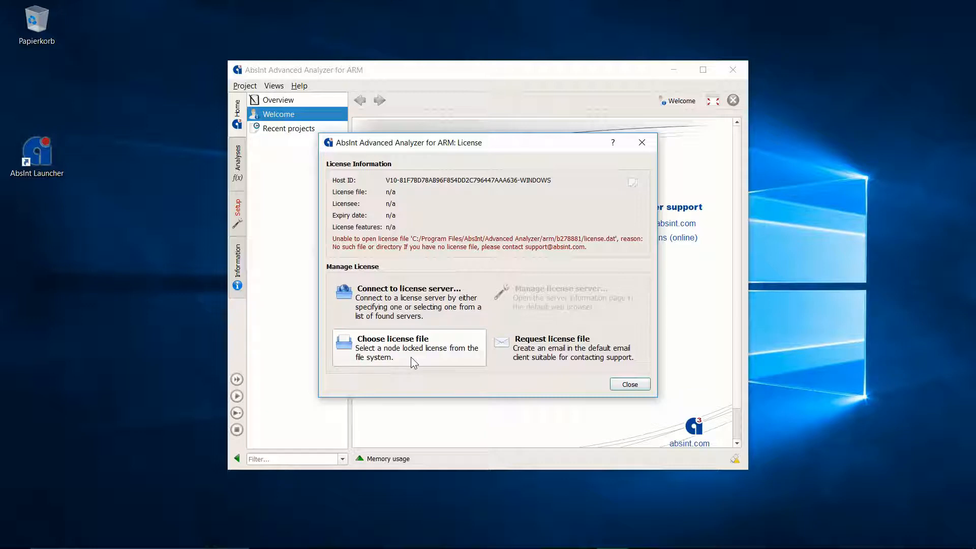
Search for license servers and connect to the local one on port 42424.
{"action": "left_click", "coordinate": [465, 315]}
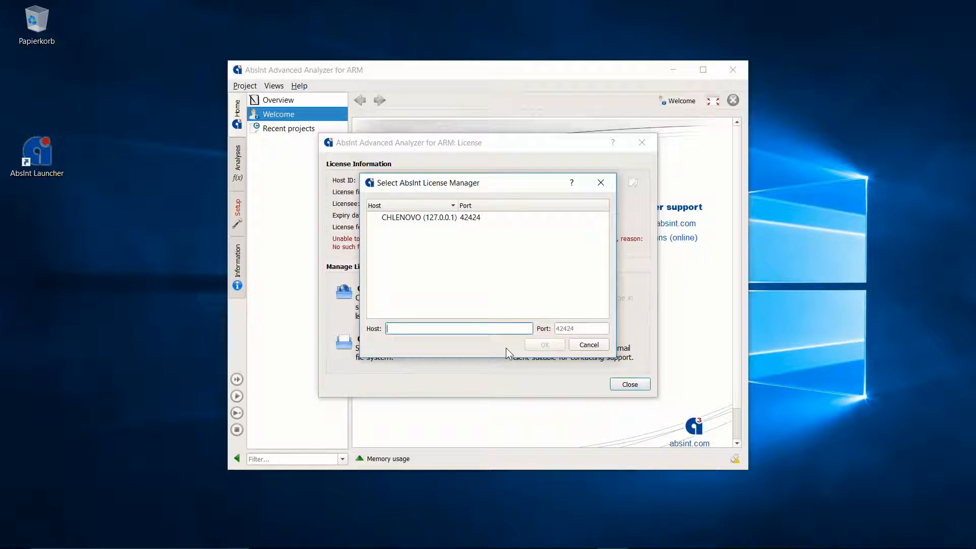
{"action": "double_click", "coordinate": [437, 220]}
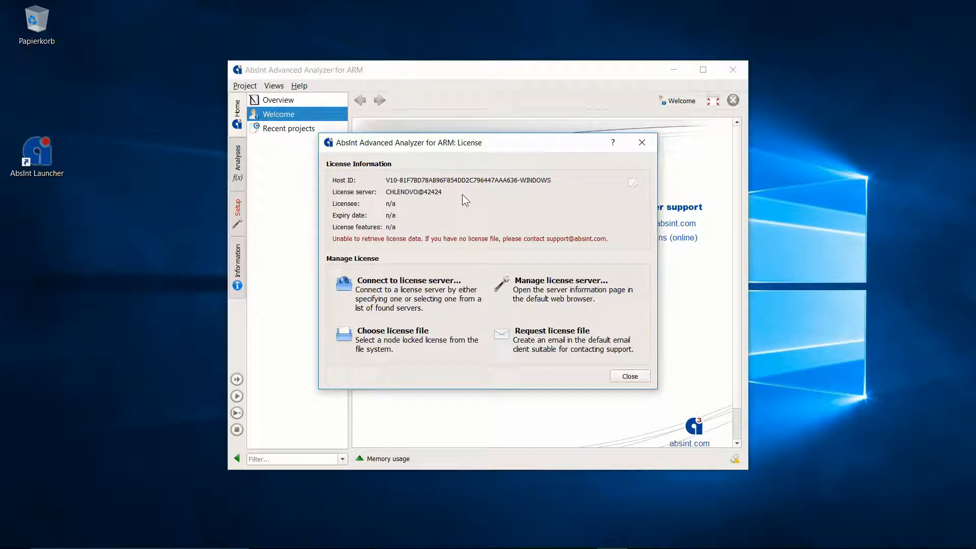
Open the license server's web management page, then return to the analyzer's License dialog.
{"action": "left_click", "coordinate": [605, 300]}
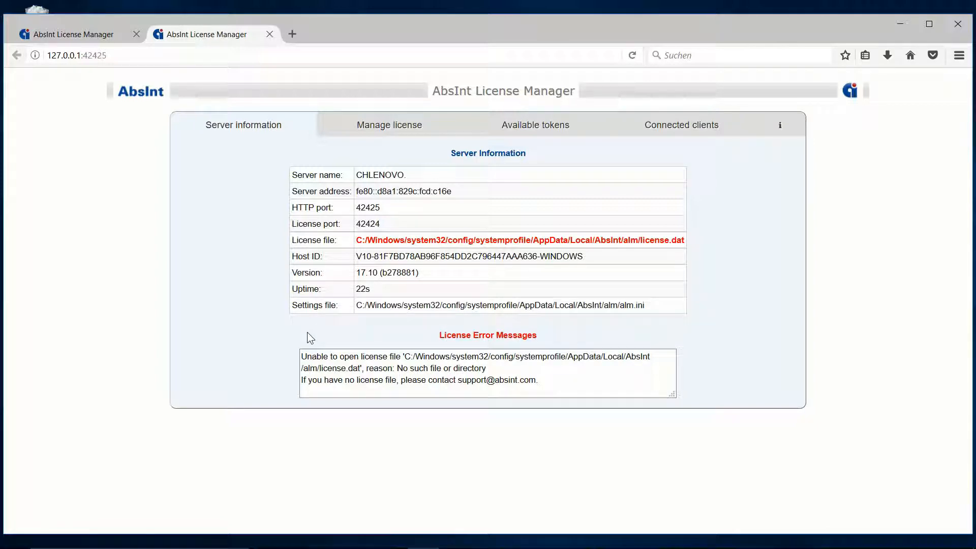
{"action": "left_click", "coordinate": [611, 539]}
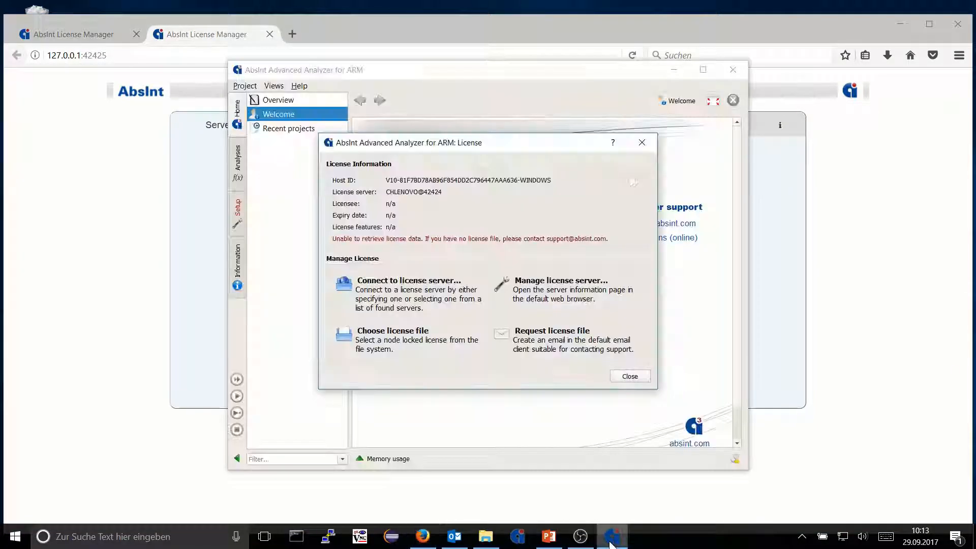
Draft a license-request email, discard it without saving, and return to the License Manager page.
{"action": "left_click", "coordinate": [553, 354]}
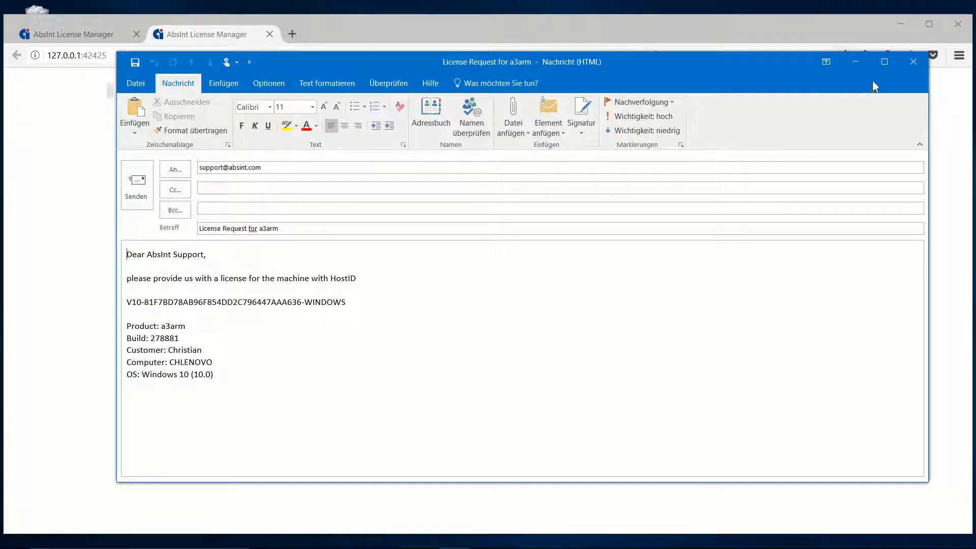
{"action": "left_click", "coordinate": [914, 68]}
{"action": "left_click", "coordinate": [510, 317]}
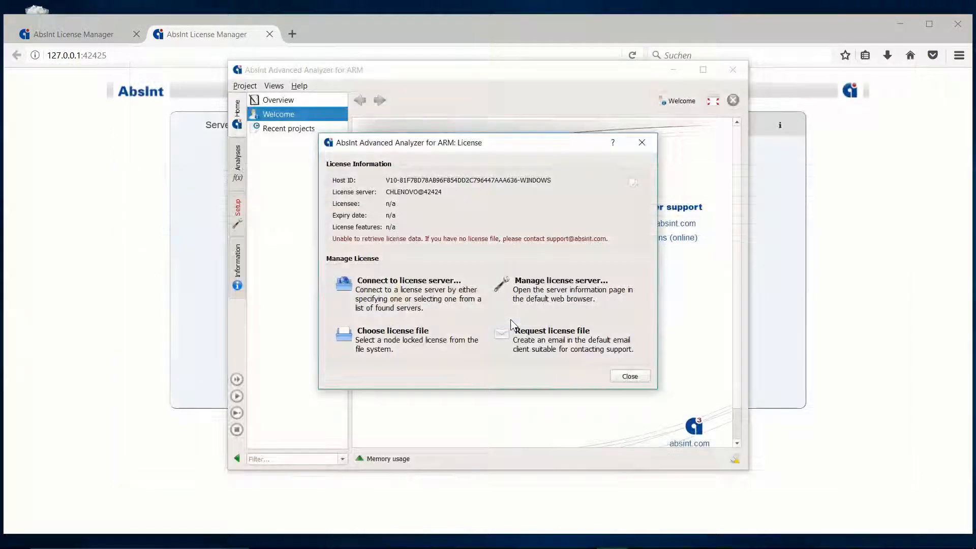
{"action": "left_click", "coordinate": [514, 31]}
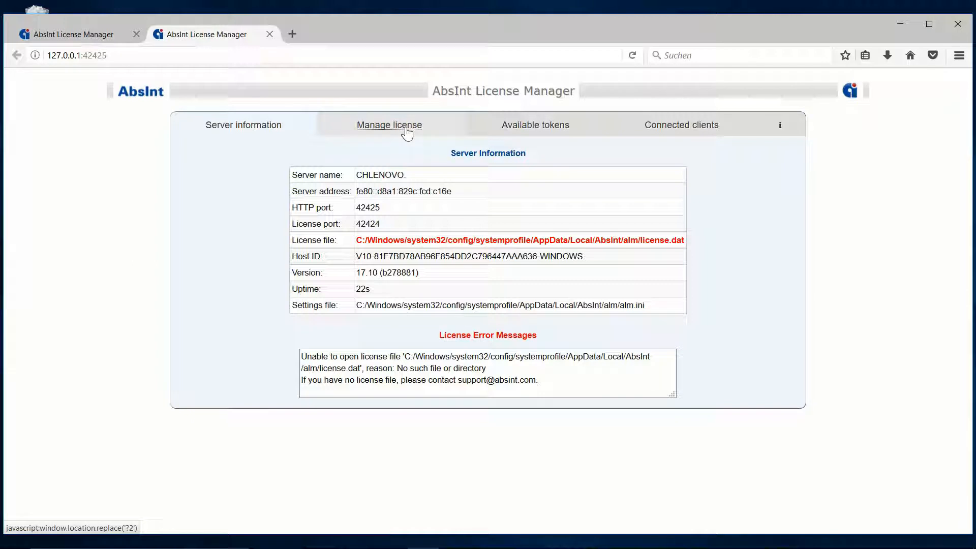
On the Manage license page, choose license.dat from Downloads for upload and focus the password field.
{"action": "left_click", "coordinate": [406, 131]}
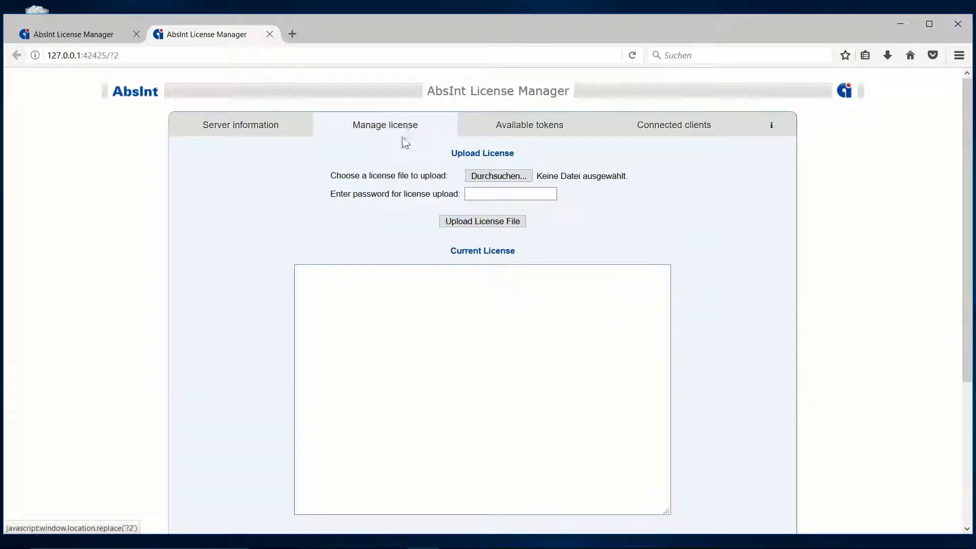
{"action": "left_click", "coordinate": [526, 178]}
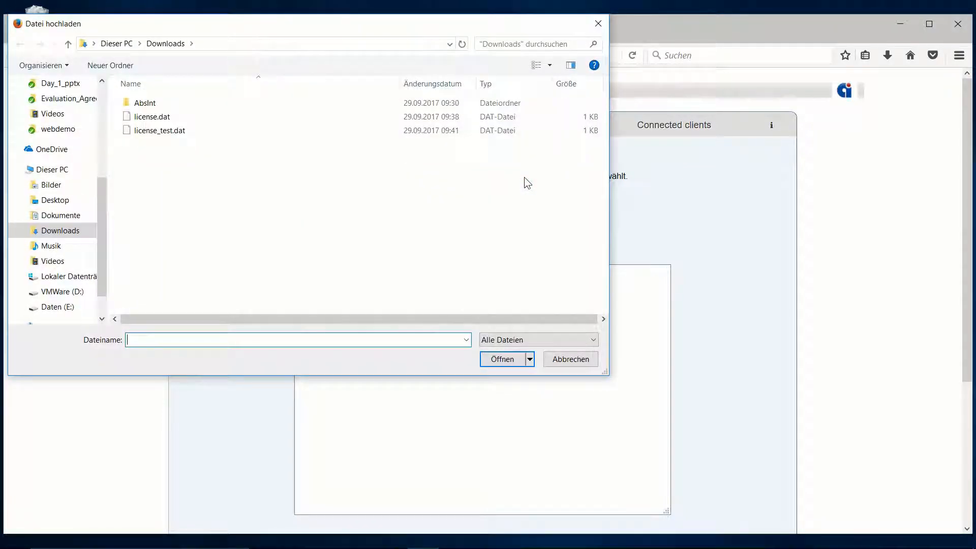
{"action": "left_click", "coordinate": [166, 119]}
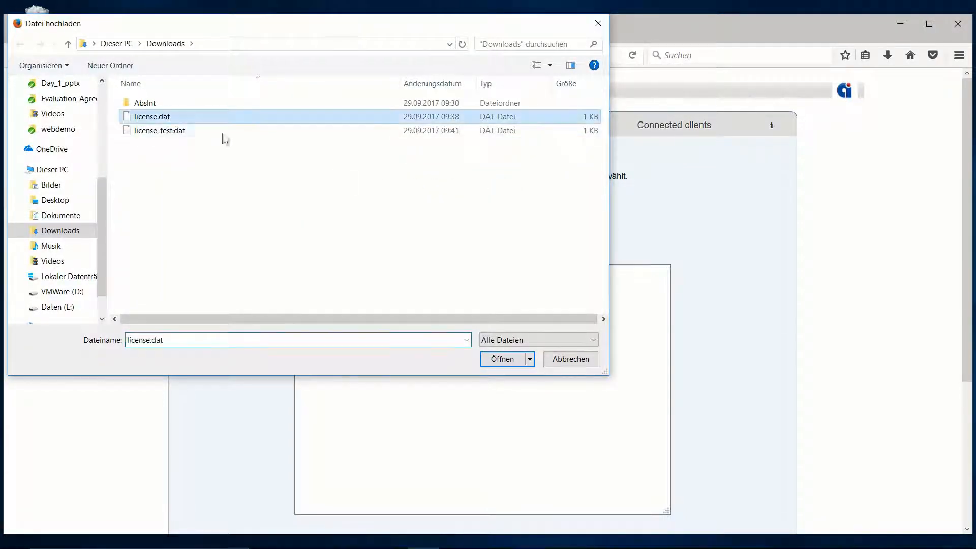
{"action": "left_click", "coordinate": [502, 359]}
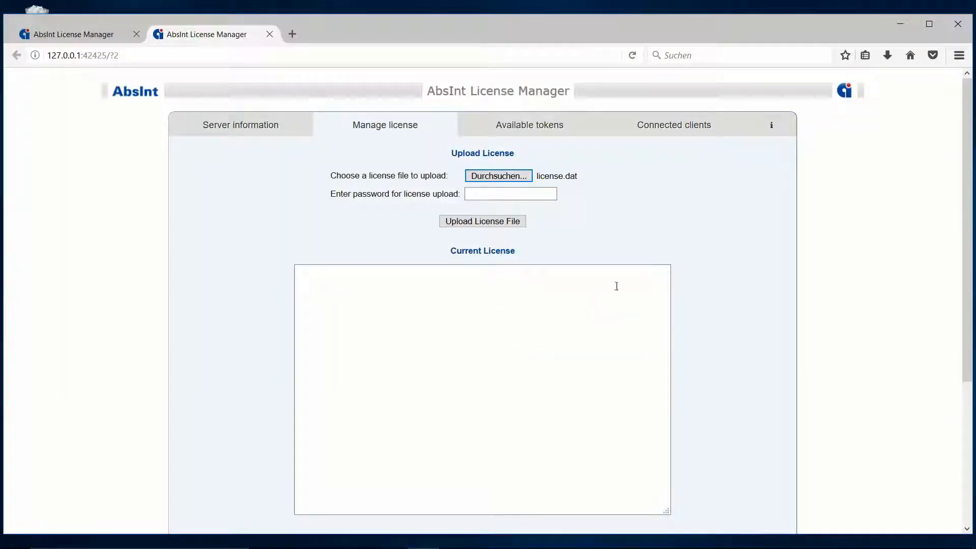
{"action": "left_click", "coordinate": [542, 194]}
{"action": "left_click", "coordinate": [515, 195]}
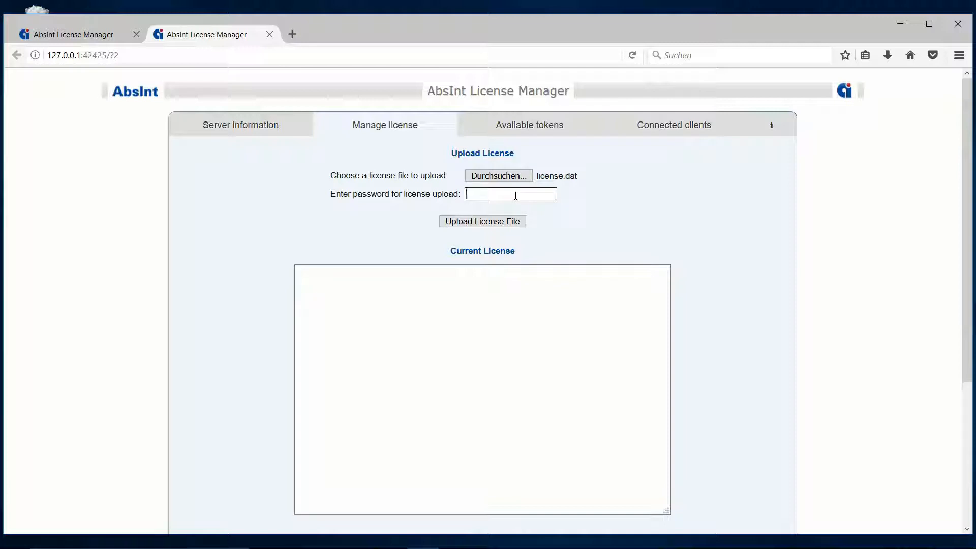
Look up the default upload password on the slide, enter it, and upload license.dat.
{"action": "mouse_move", "coordinate": [623, 545]}
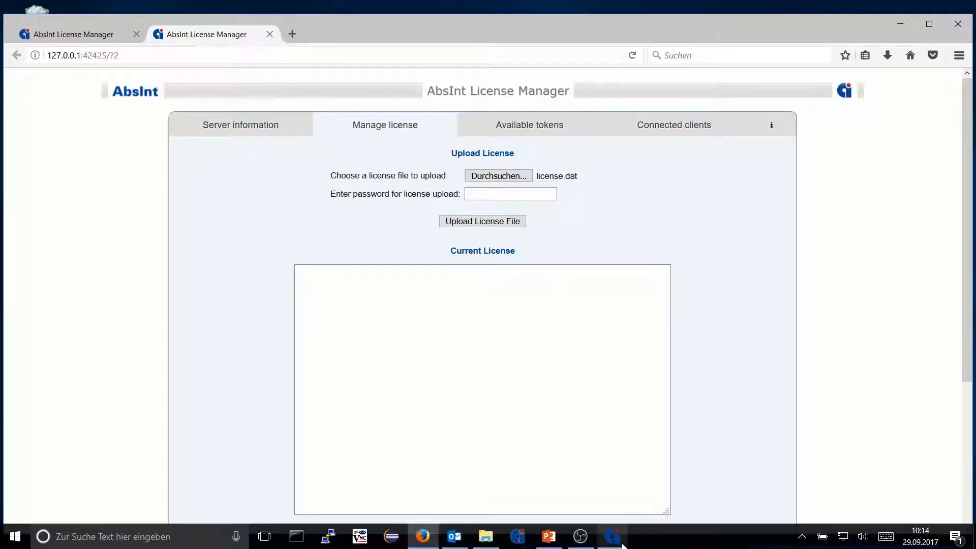
{"action": "left_click", "coordinate": [549, 536]}
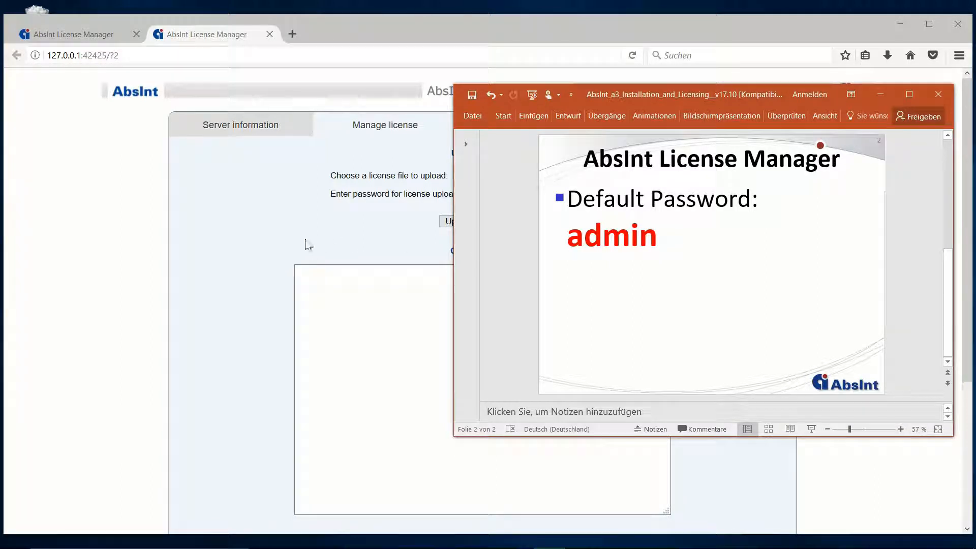
{"action": "left_click", "coordinate": [283, 241]}
{"action": "left_click", "coordinate": [510, 193]}
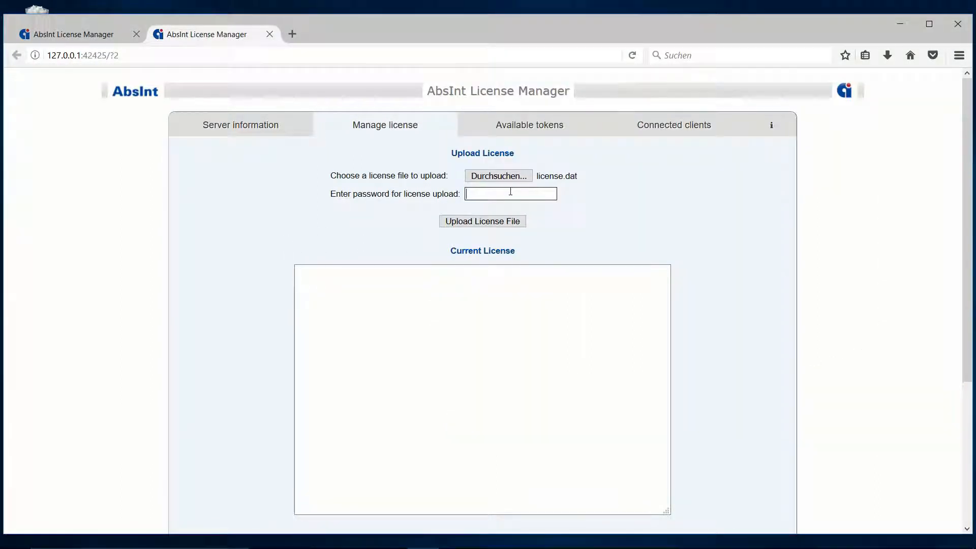
{"action": "type", "text": "admin"}
{"action": "scroll", "coordinate": [657, 233], "scroll_direction": "down", "scroll_amount": 5}
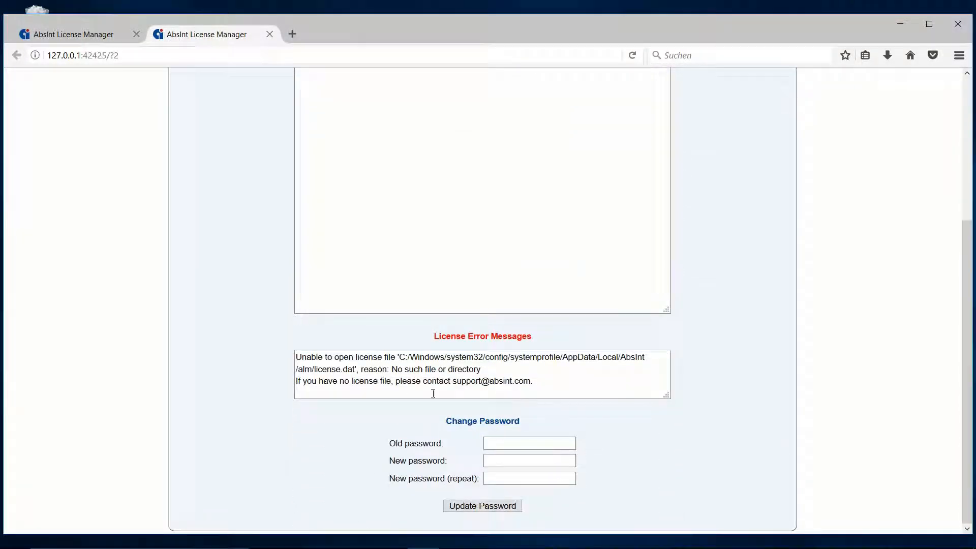
{"action": "scroll", "coordinate": [616, 450], "scroll_direction": "up", "scroll_amount": 5}
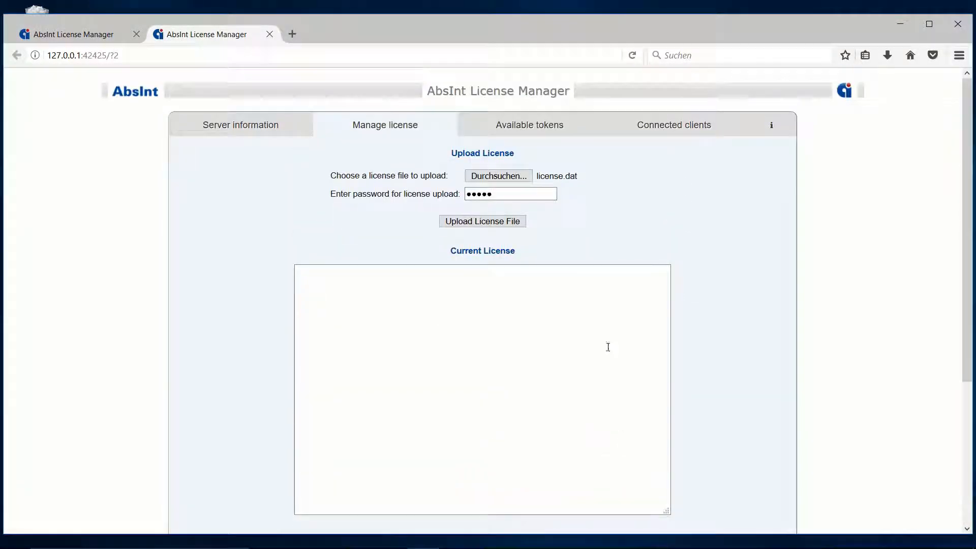
{"action": "left_click", "coordinate": [484, 223]}
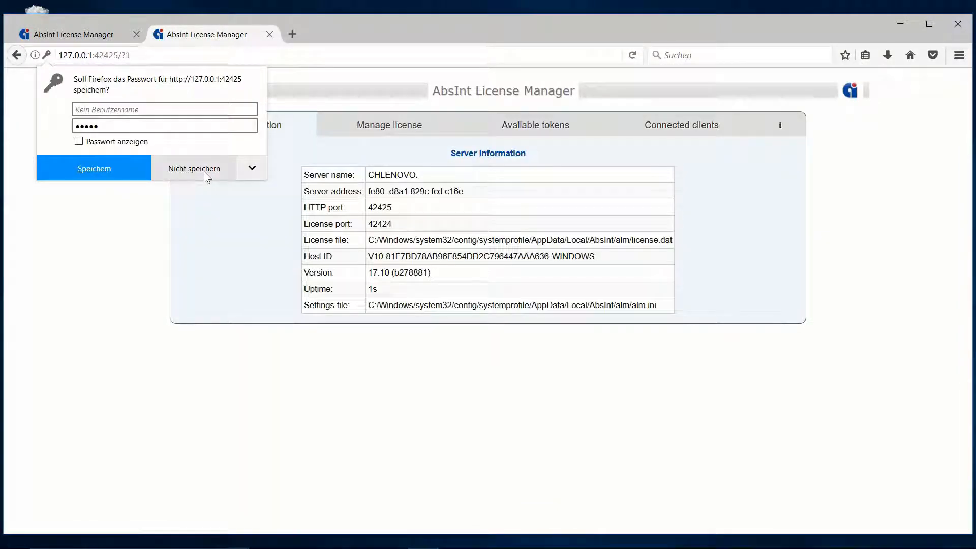
Decline saving the password and review the current license issued 29.9.2017 covering a3arm tools.
{"action": "left_click", "coordinate": [203, 171]}
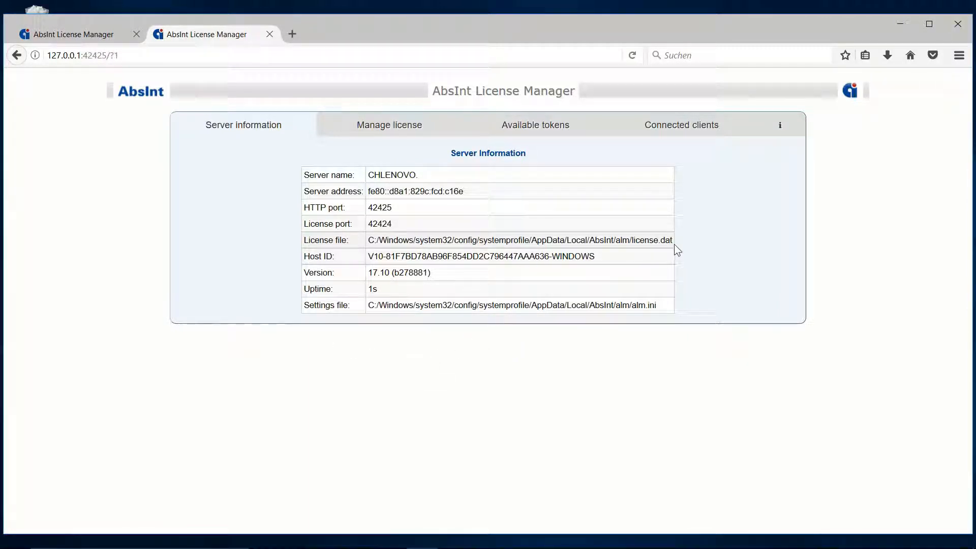
{"action": "left_click", "coordinate": [399, 134]}
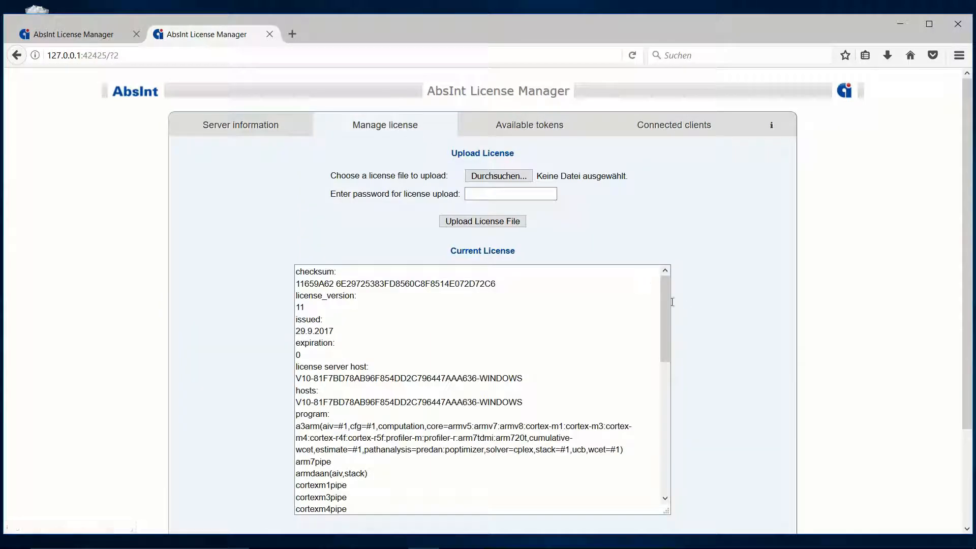
{"action": "scroll", "coordinate": [654, 303], "scroll_direction": "down", "scroll_amount": 2}
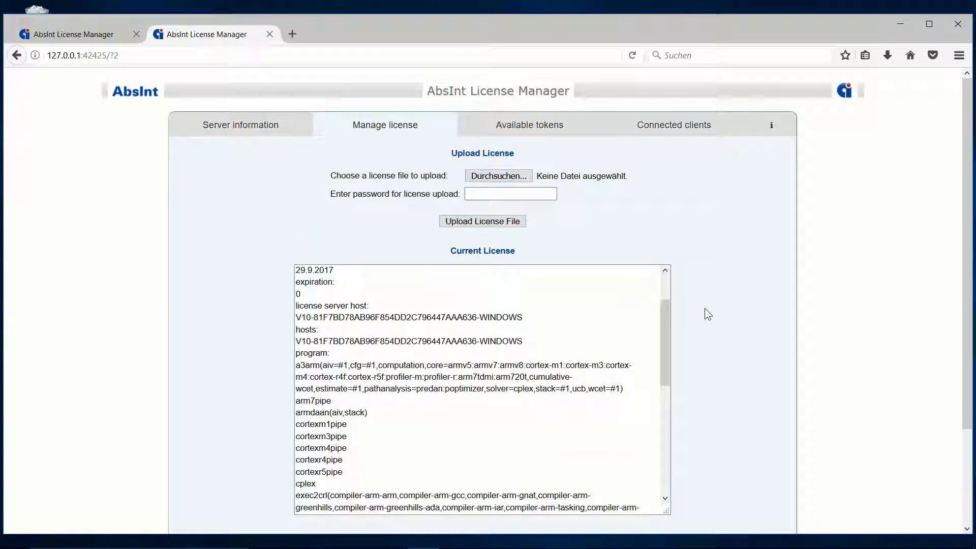
{"action": "scroll", "coordinate": [704, 308], "scroll_direction": "down", "scroll_amount": 2}
{"action": "scroll", "coordinate": [703, 310], "scroll_direction": "up", "scroll_amount": 2}
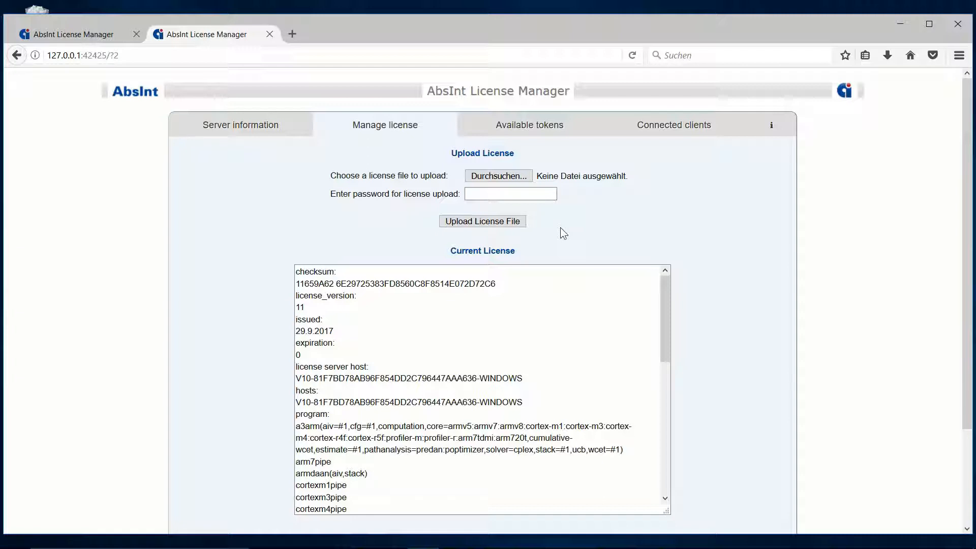
Confirm the a³ license lists aiT, StackAnalyzer, ValueAnalyzer and TimingProfiler, then return to the PowerPoint tutorial.
{"action": "left_click", "coordinate": [613, 540]}
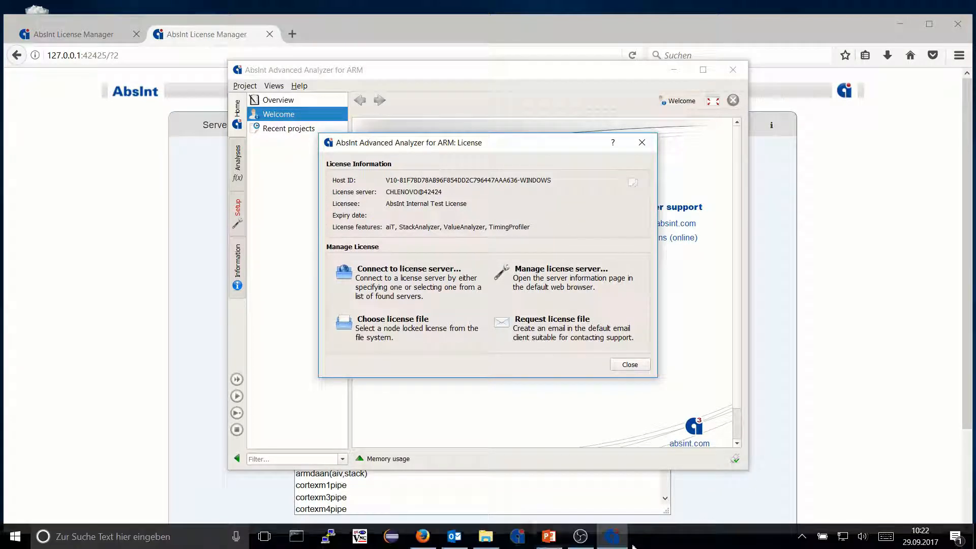
{"action": "key", "text": "alt+Tab"}
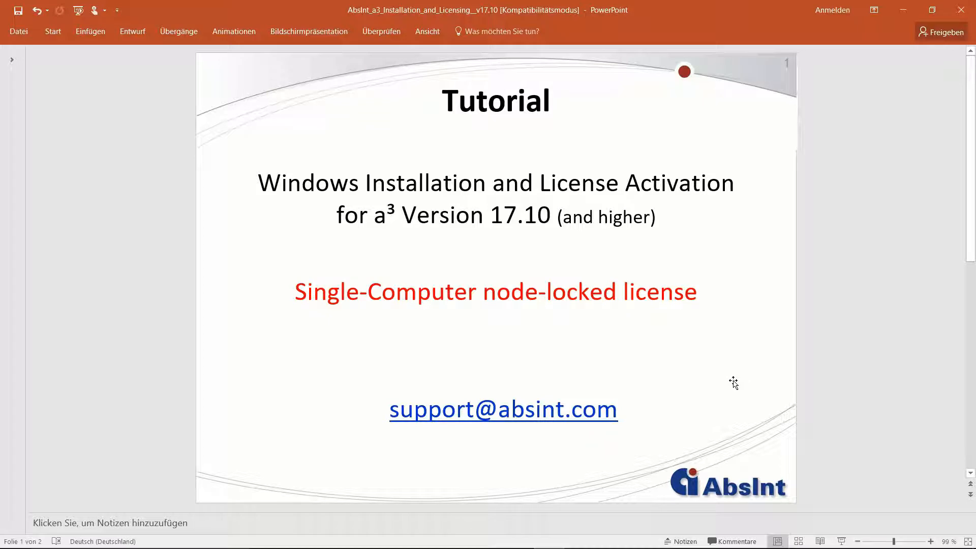